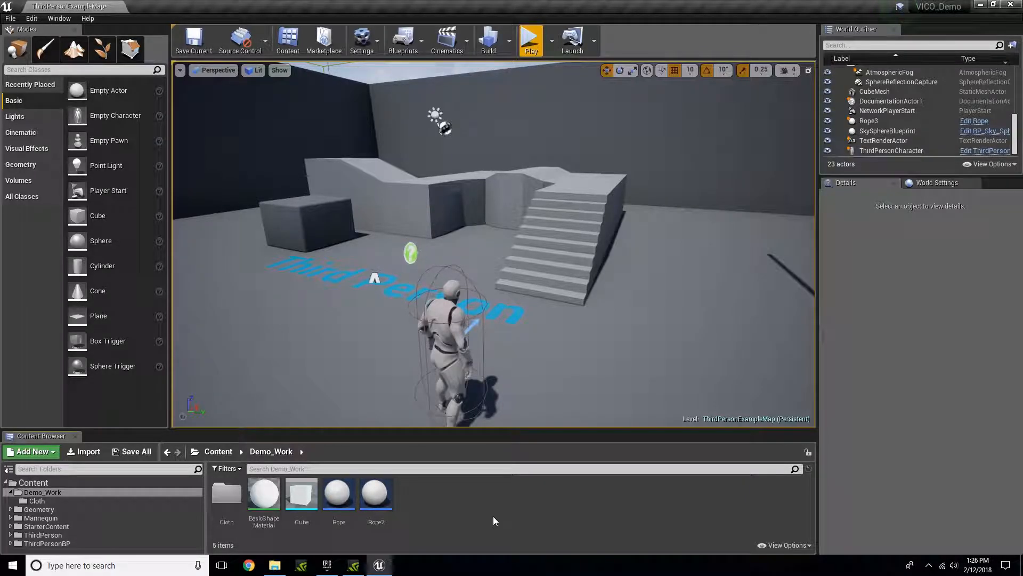
Step: Create an Actor Blueprint Class named ProceduralCloth in the Demo_Work folder
right_click(480, 507)
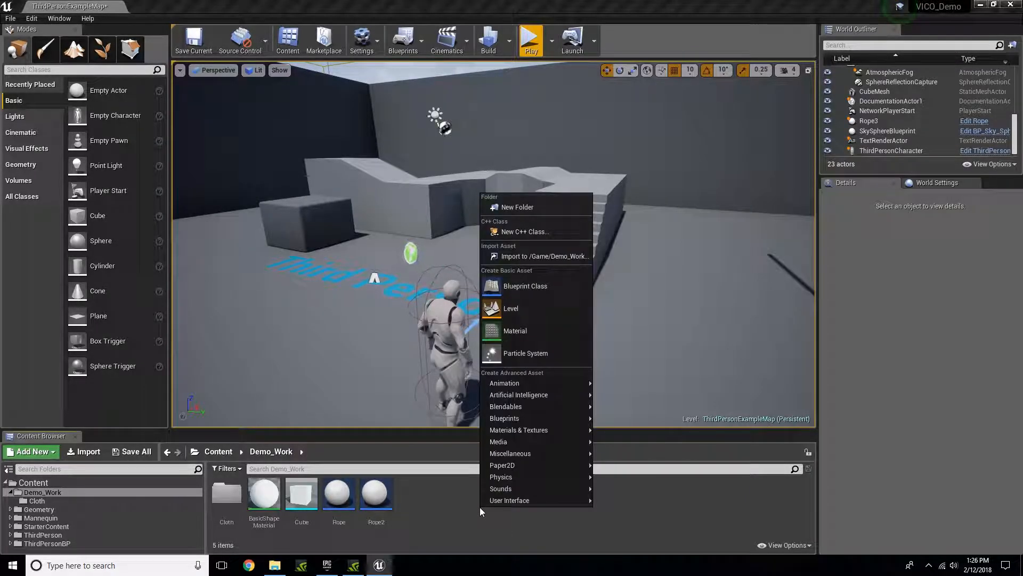
click(512, 286)
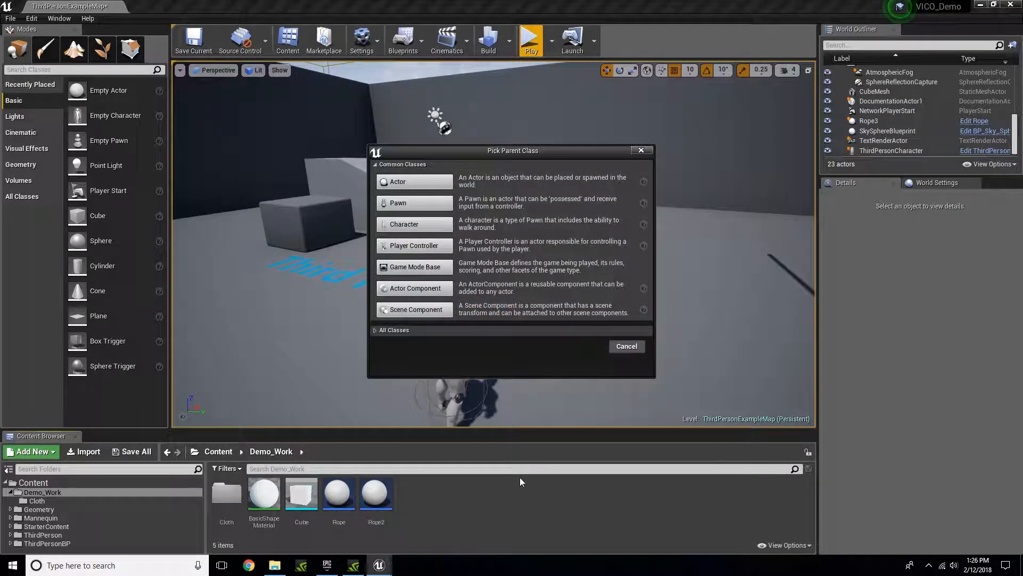
click(427, 184)
text(R)
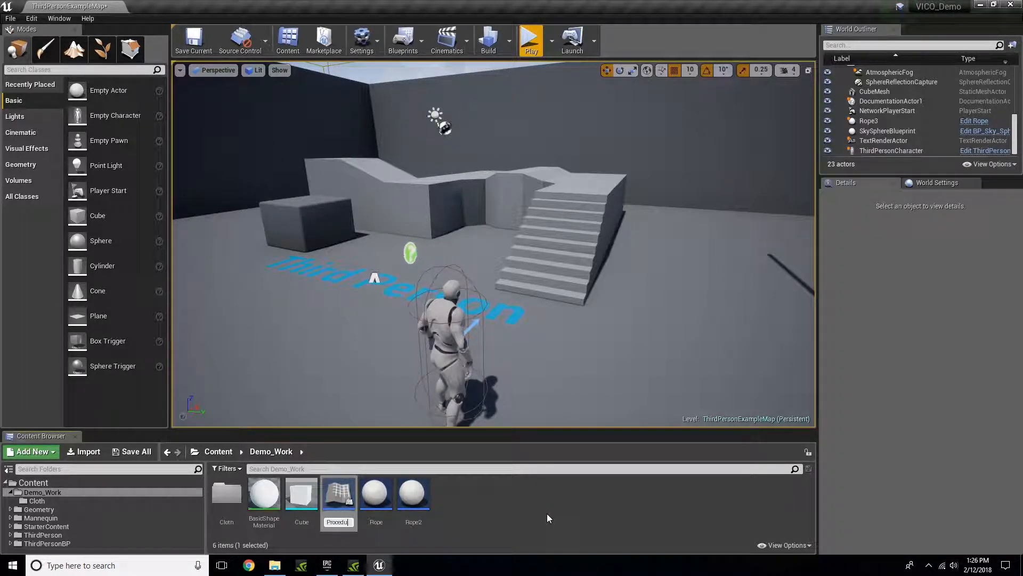
key(Return)
key(Return)
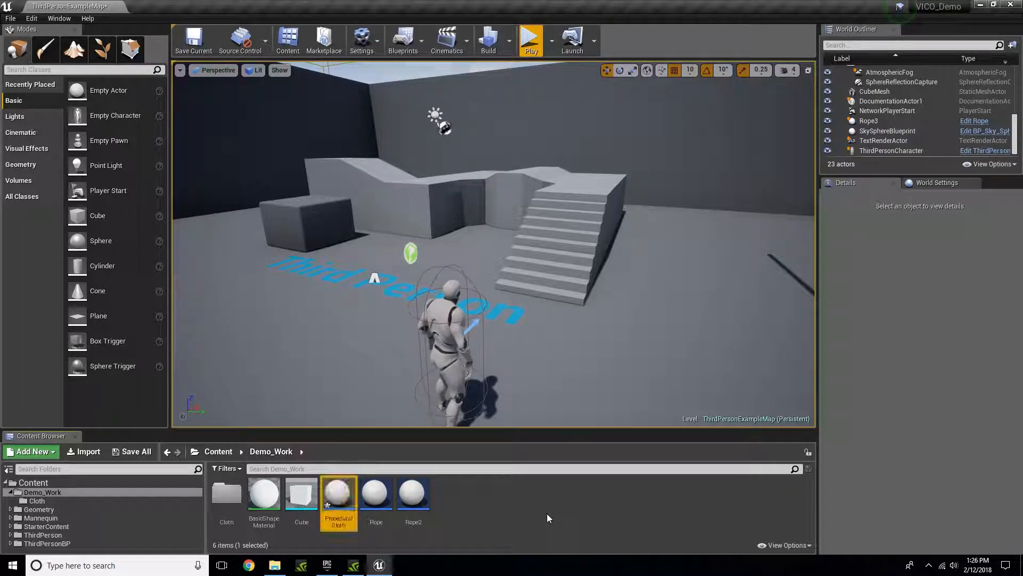
click(540, 509)
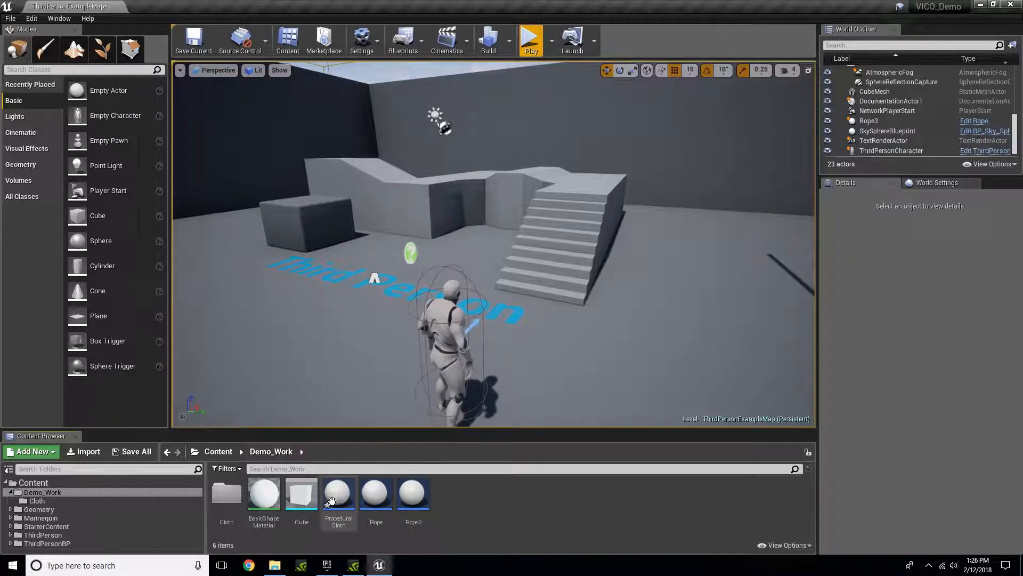
Step: Open the ProceduralCloth Blueprint and add a VDProcedural Cloth component to it
double_click(336, 496)
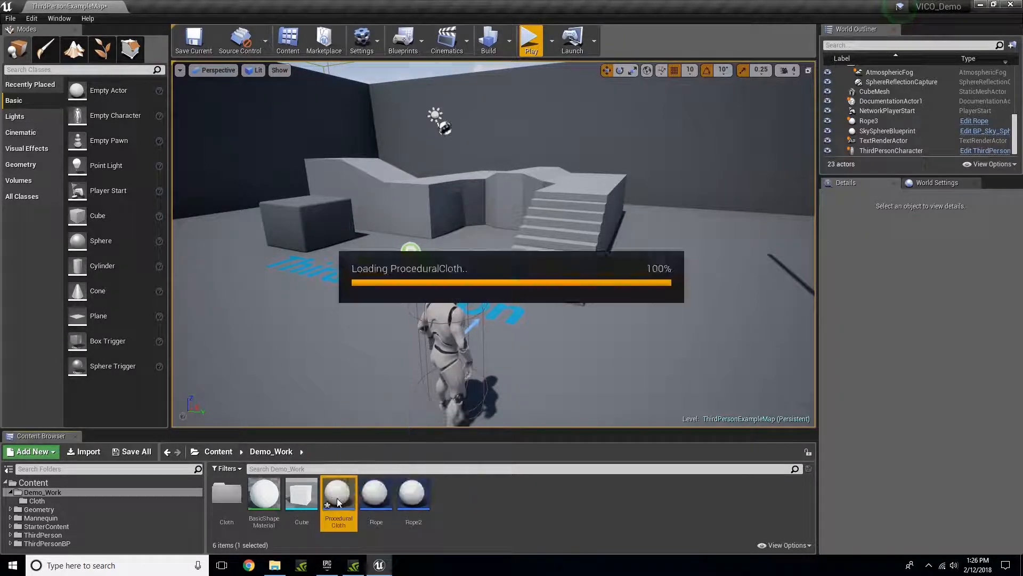
drag(367, 103, 503, 131)
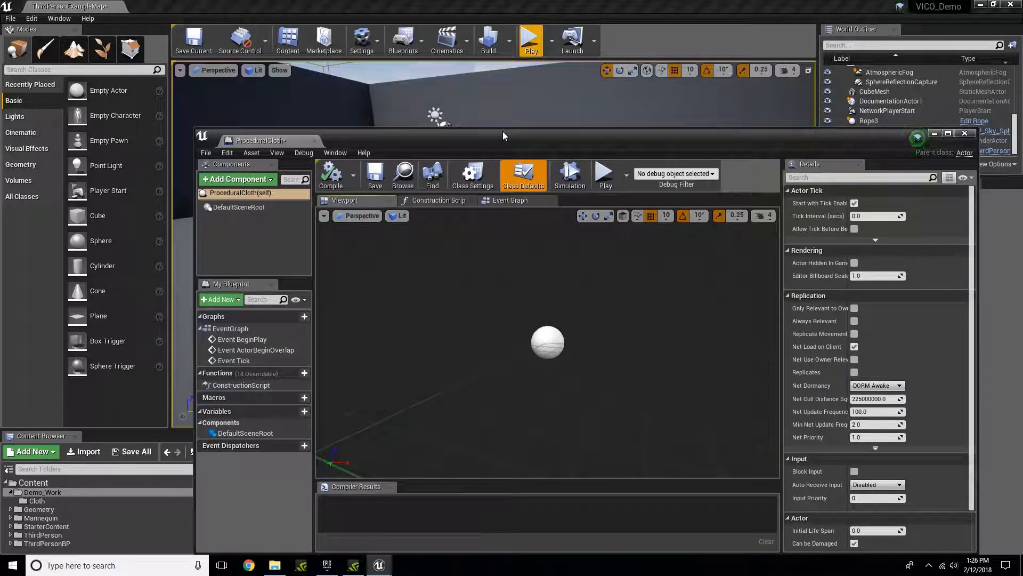
click(242, 180)
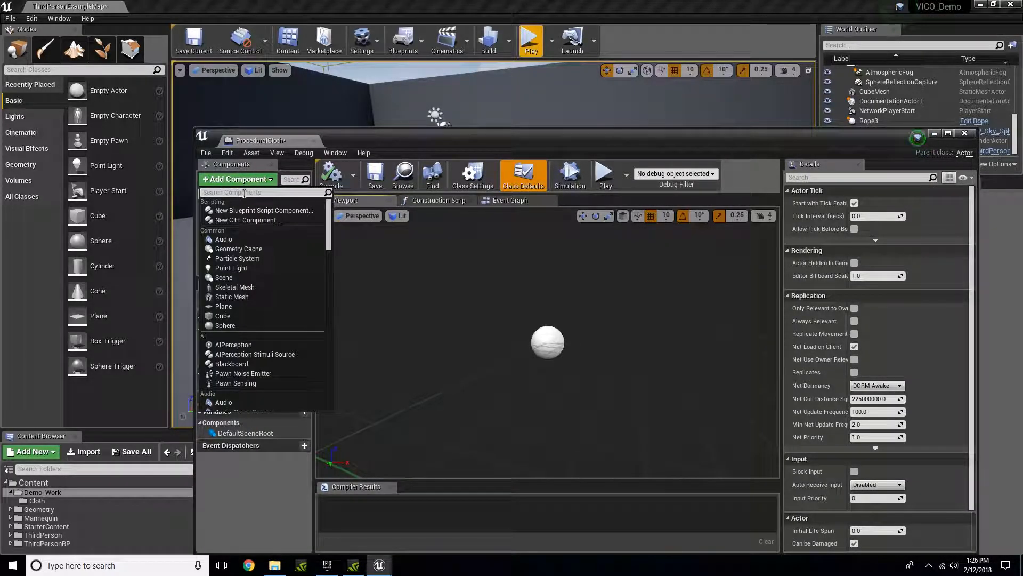
text(vd)
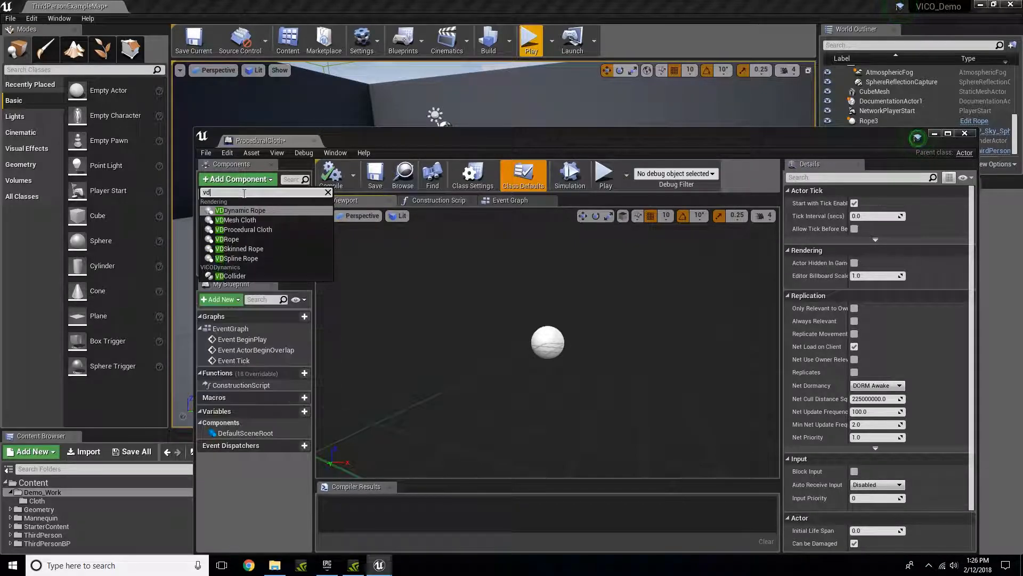
click(239, 229)
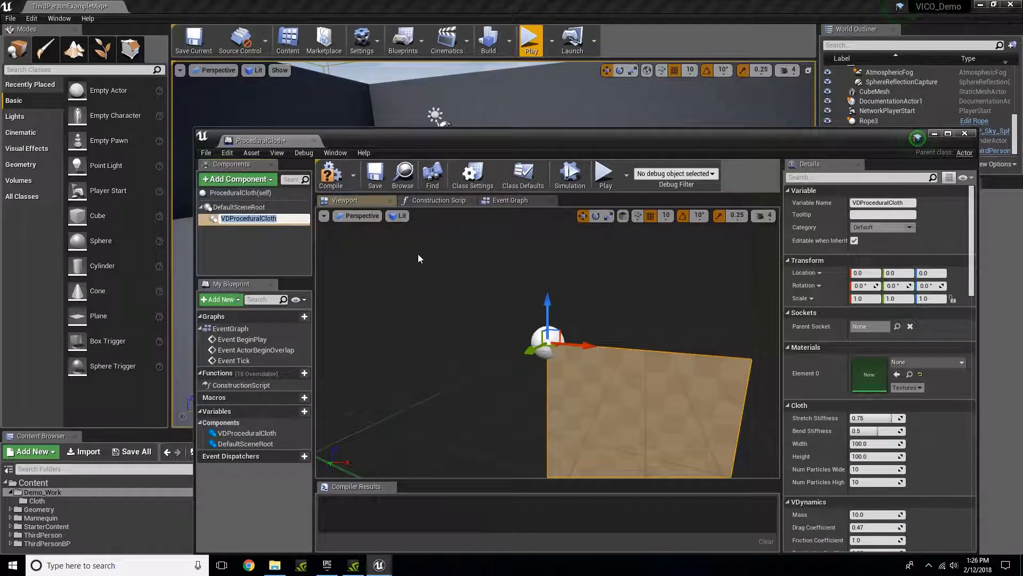
Step: Compile the ProceduralCloth Blueprint with the new cloth component
drag(590, 134, 412, 79)
right_drag(405, 288, 464, 330)
mouse_move(446, 239)
right_down()
mouse_move(405, 239)
mouse_move(429, 213)
mouse_move(447, 239)
right_up()
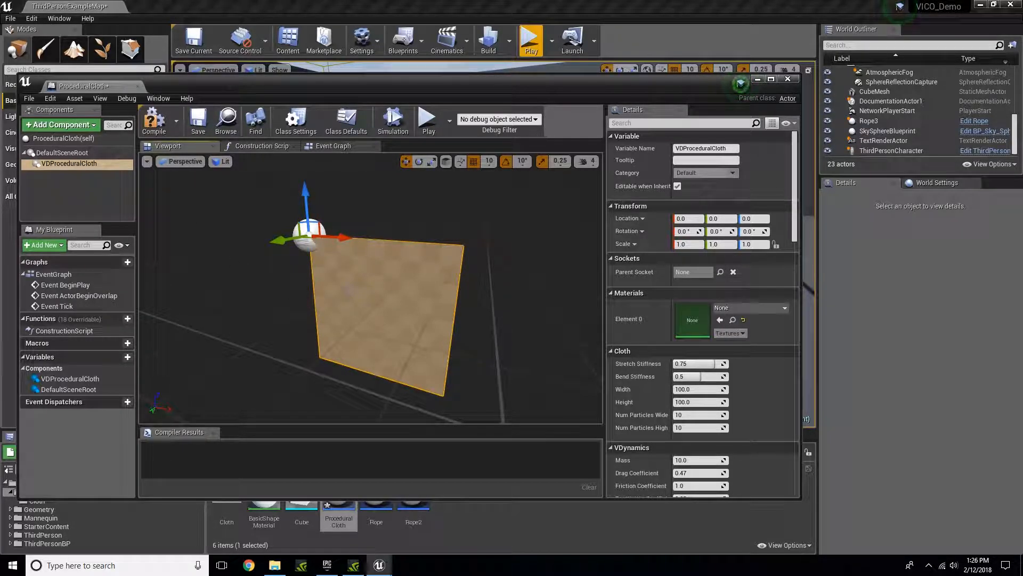
click(154, 120)
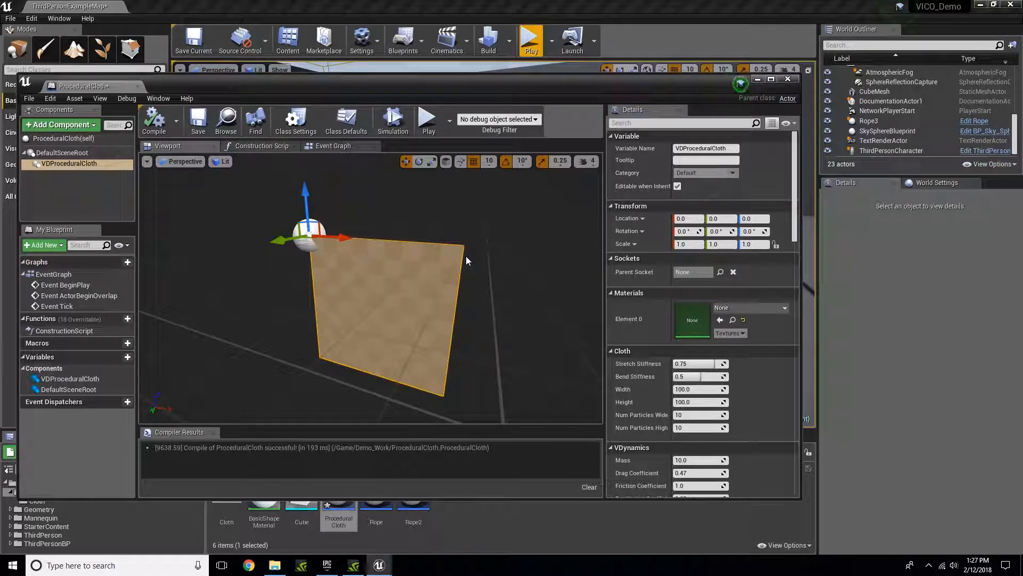
Step: Add a Sphere Collision component as a child of the cloth component, keeping its default name
click(92, 126)
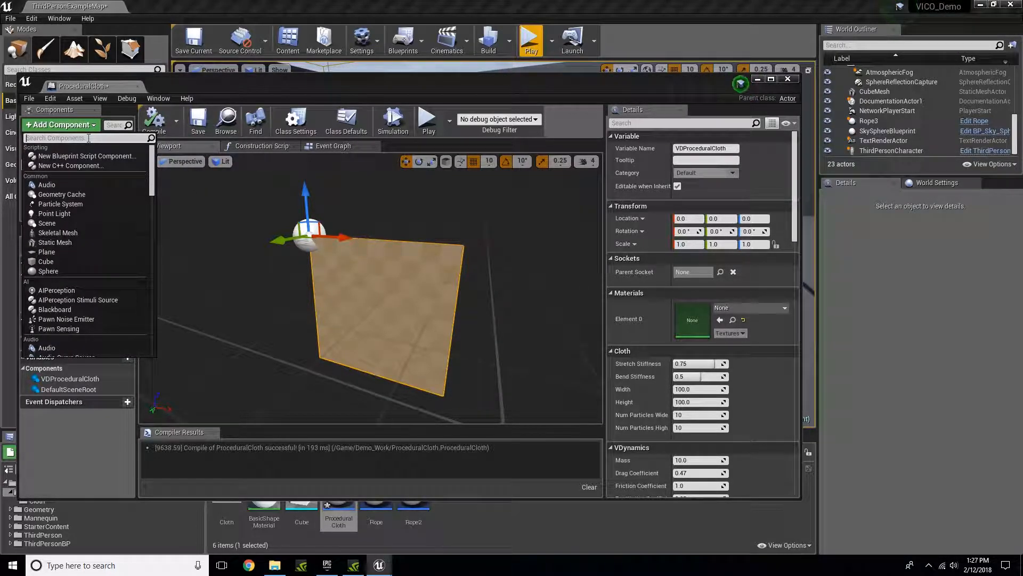
text(col)
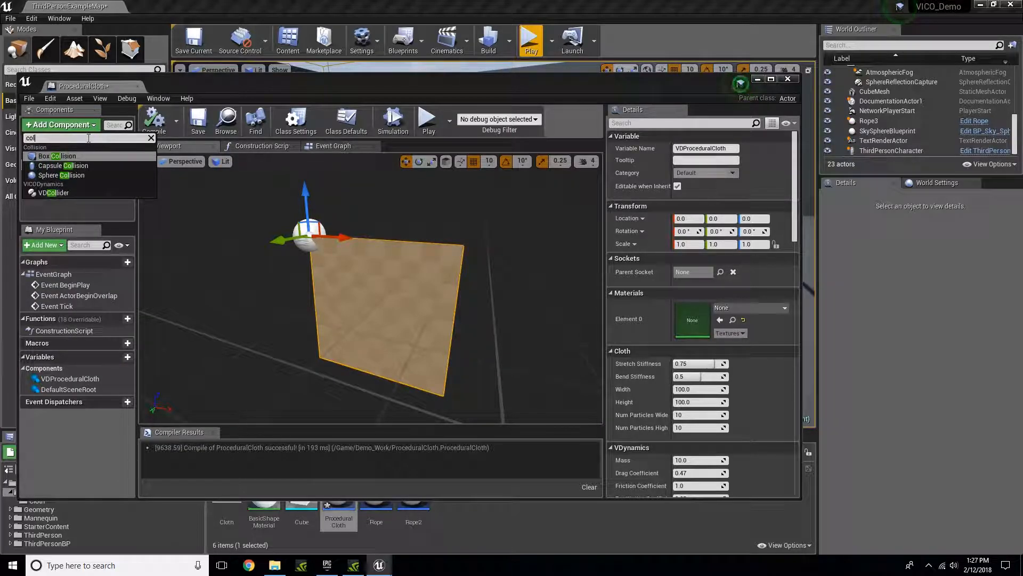
key(Down)
key(Down)
key(Down)
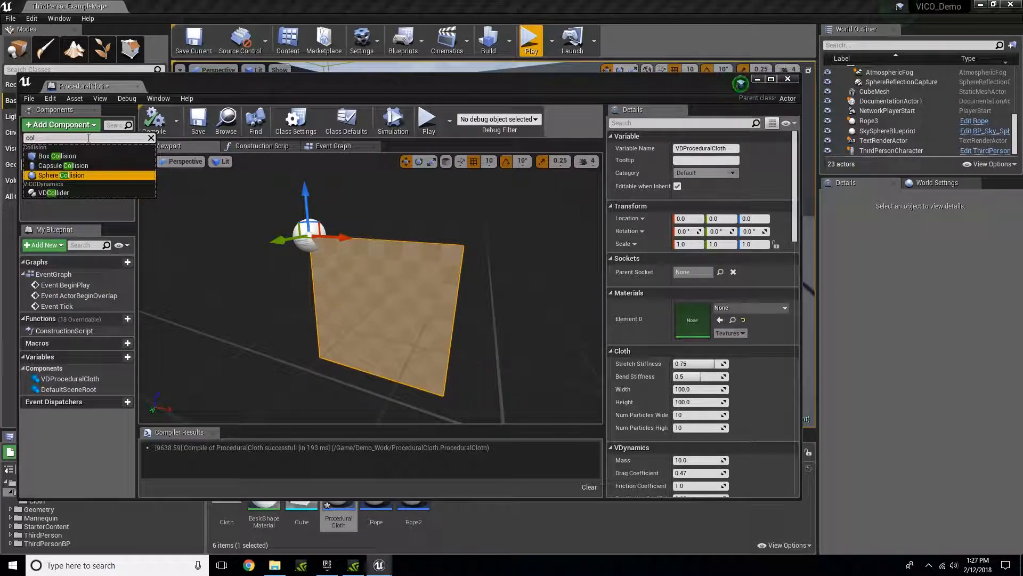
key(Return)
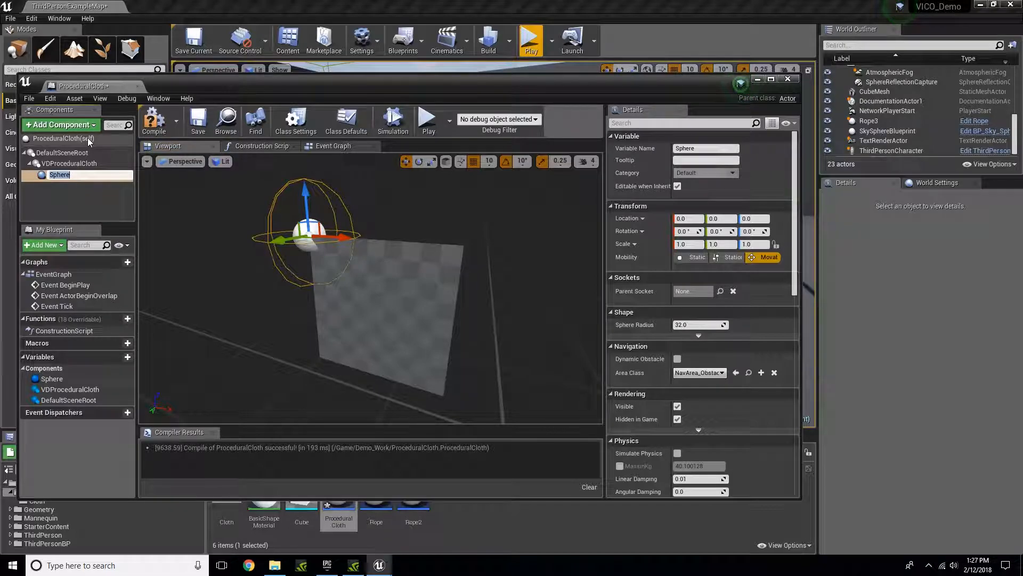
key(Return)
Step: Shrink the sphere collision uniformly to a scale of about 0.098, with scale snapping turned off for the fine adjustment
right_drag(248, 322, 277, 320)
key(e)
key(r)
drag(282, 246, 267, 256)
mouse_move(347, 329)
right_down()
mouse_move(320, 363)
mouse_move(319, 319)
mouse_move(349, 334)
right_up()
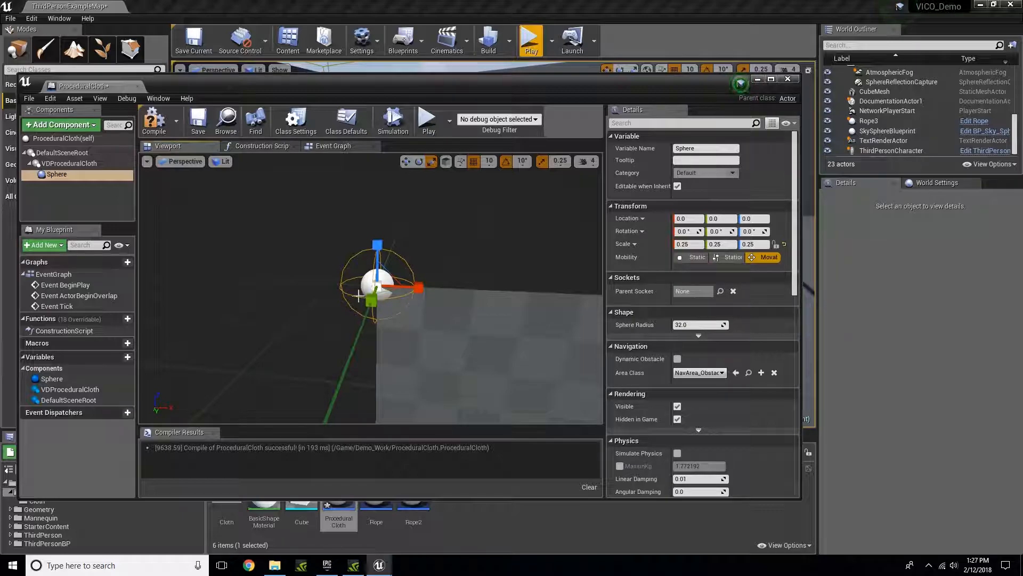
right_drag(511, 293, 502, 306)
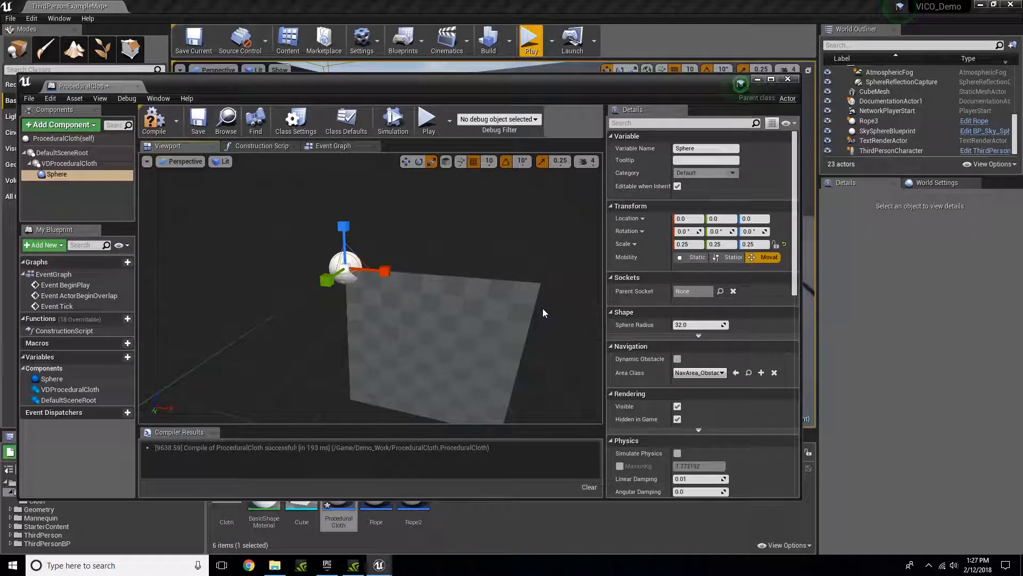
click(541, 161)
drag(345, 266, 333, 276)
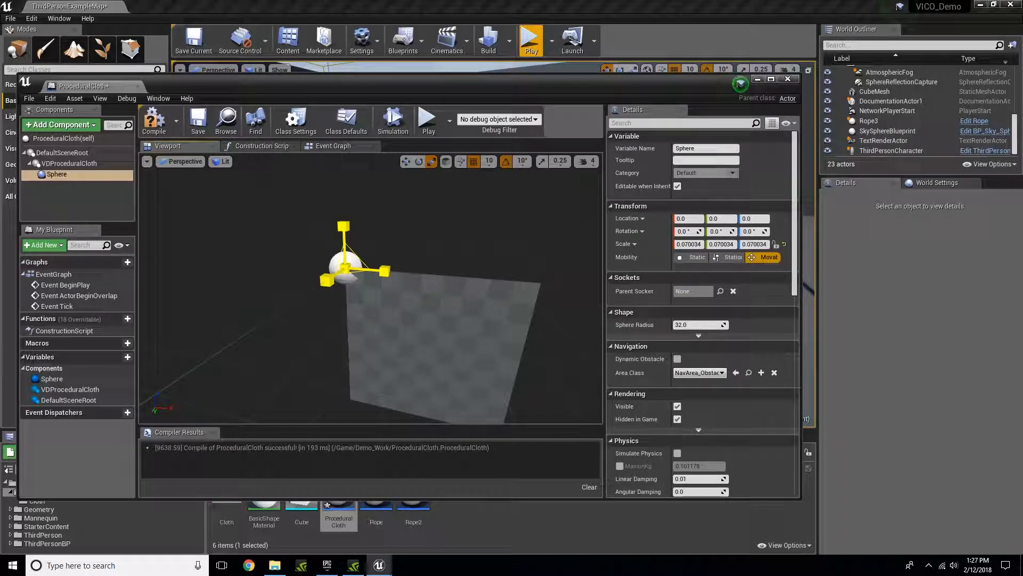
drag(333, 276, 330, 278)
right_drag(330, 278, 299, 320)
drag(298, 320, 298, 251)
click(541, 161)
mouse_move(507, 235)
alt+mouse_down()
mouse_move(480, 269)
mouse_move(496, 224)
mouse_move(506, 237)
alt+mouse_up()
Step: Duplicate the sphere collision and move the copy to X 90 at the cloth's other upper corner
click(94, 191)
click(63, 174)
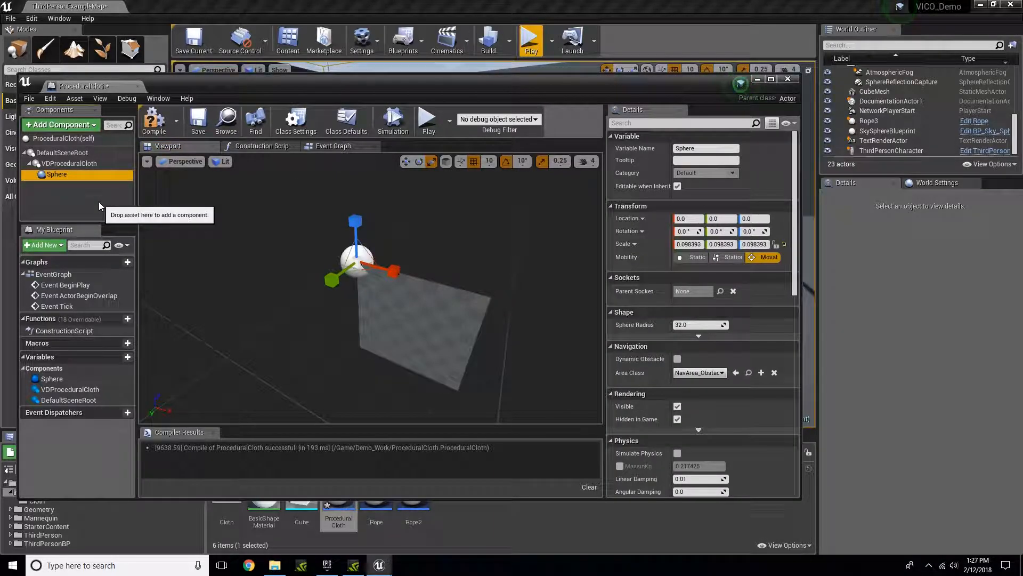
key(ctrl+w)
click(60, 176)
click(64, 185)
right_drag(381, 286, 390, 276)
key(w)
drag(386, 283, 542, 328)
right_drag(542, 328, 560, 349)
key(w)
key(s)
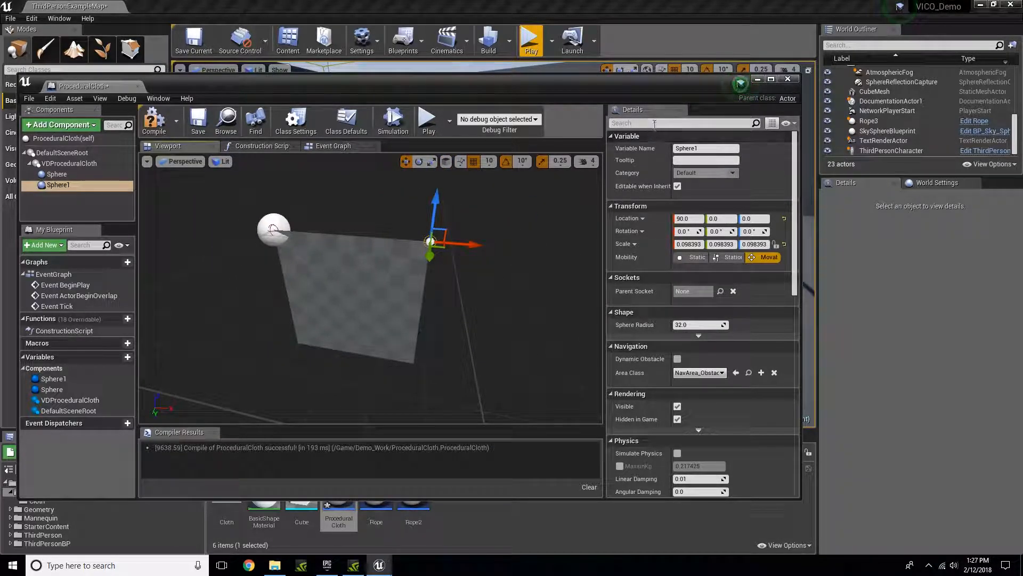
Step: Check the cloth component's "rigid" properties, including Attach to Rigids, and compile the Blueprint
click(421, 257)
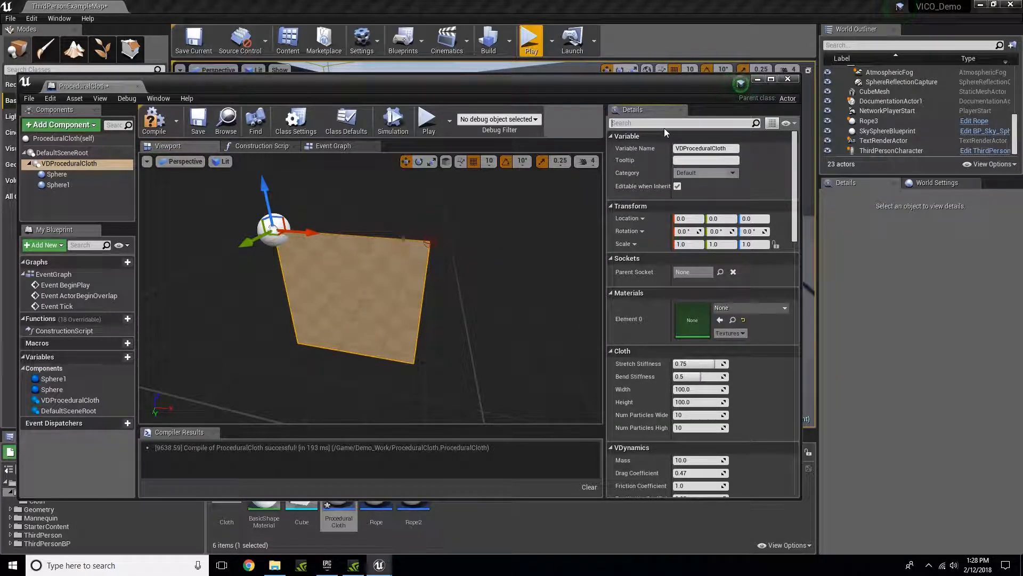
text(rigid)
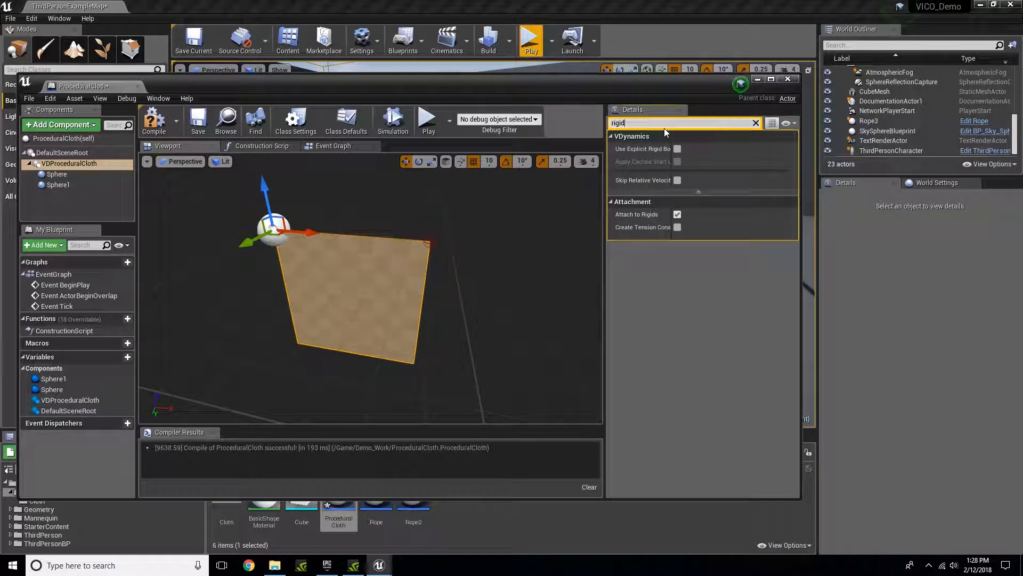
click(755, 123)
right_drag(510, 309, 479, 301)
click(154, 122)
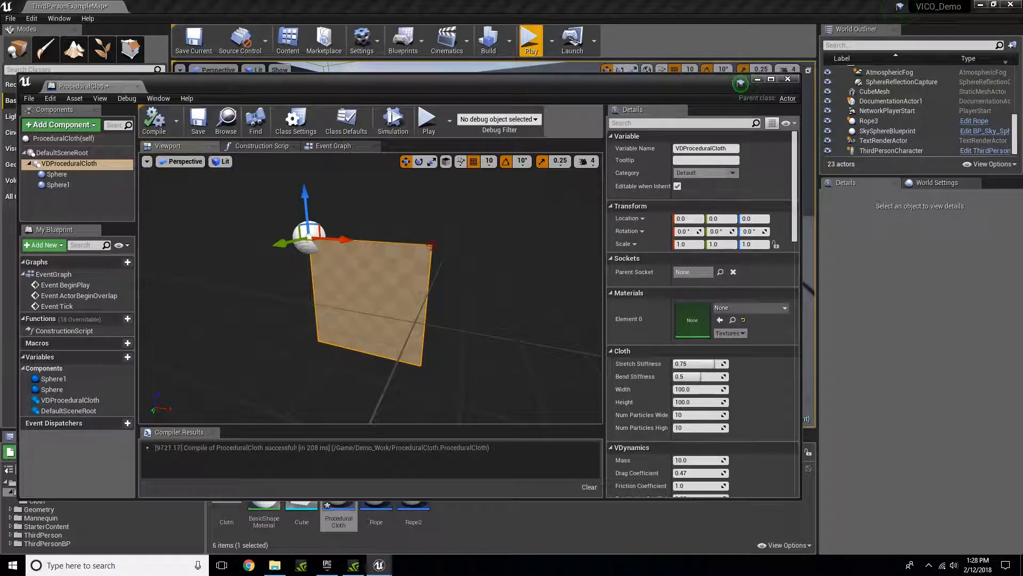
Step: Close the Blueprint and place a ProceduralCloth actor in front of the stairs at about (-530, 350, 310), rotated 90° about Z
click(788, 79)
drag(346, 496, 581, 341)
drag(581, 300, 530, 228)
key(w)
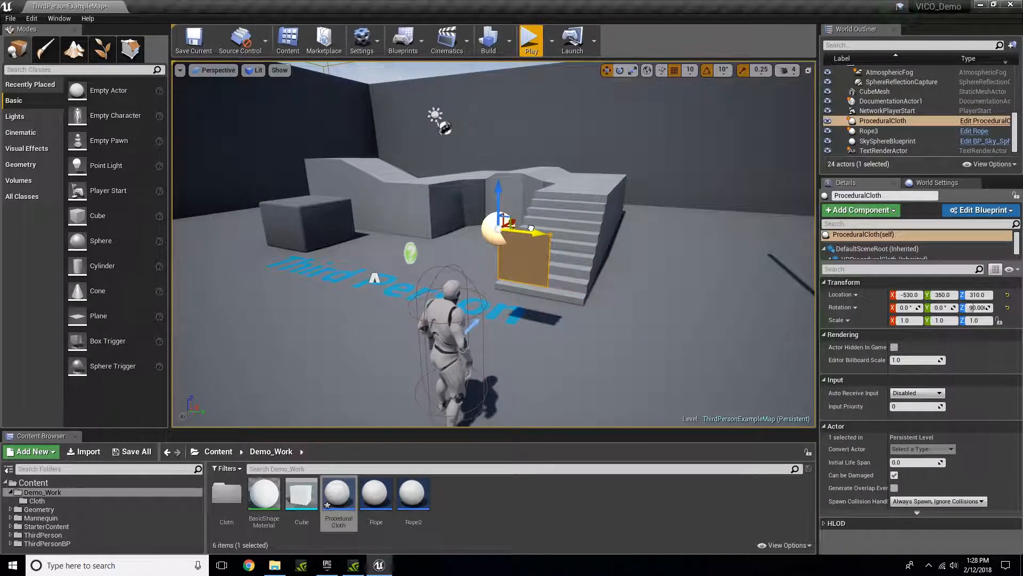
Step: Play the level and run the character back and forth into the hanging cloth to test its simulation, and stop playing
click(530, 38)
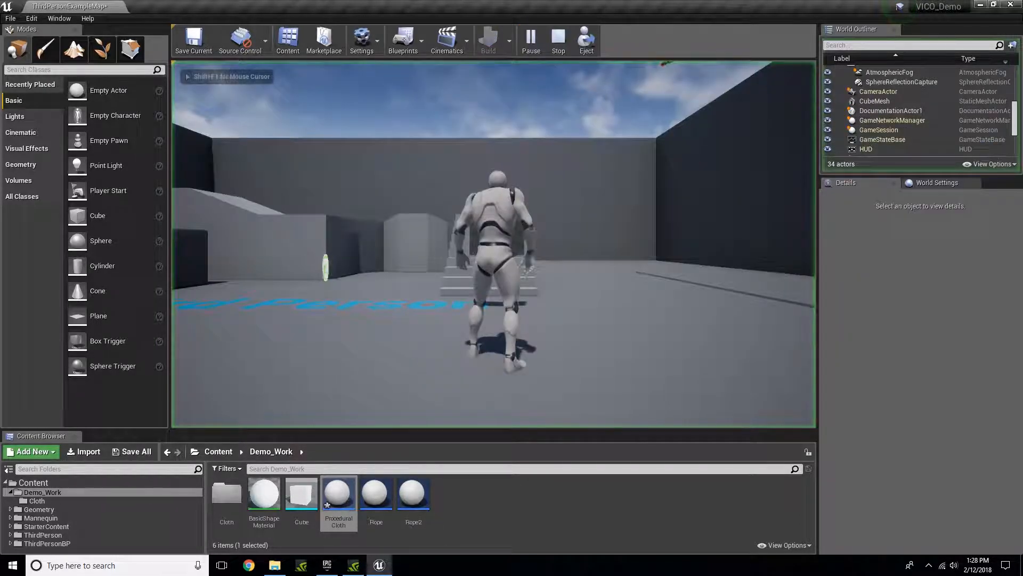
key(w)
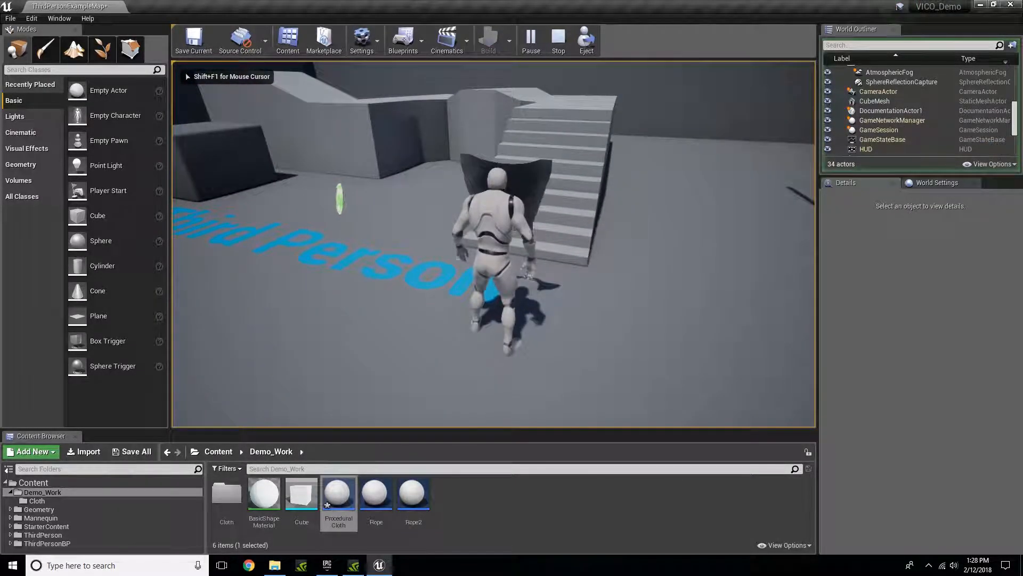
key(s)
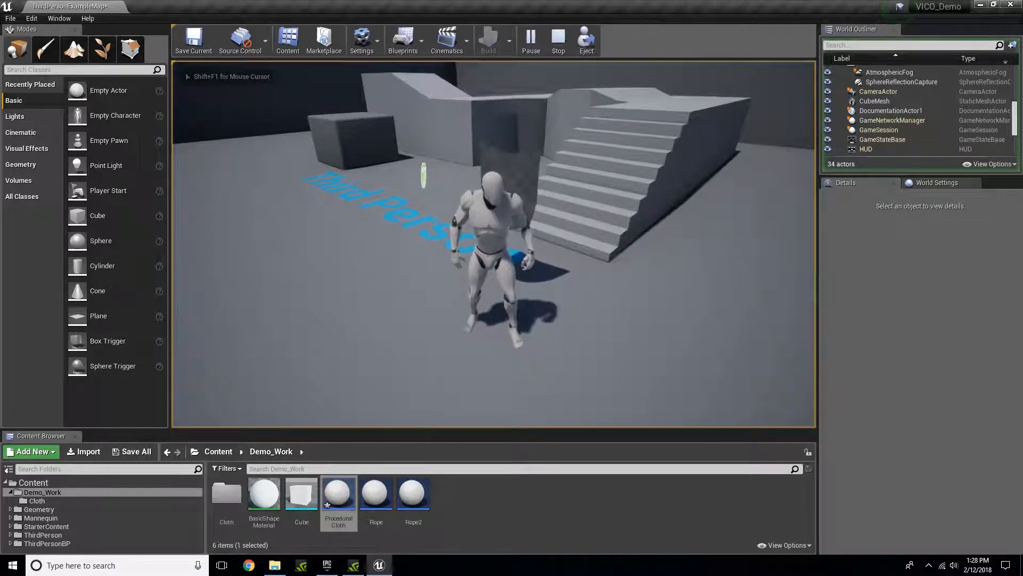
key(w)
key(w)
key(s)
key(w)
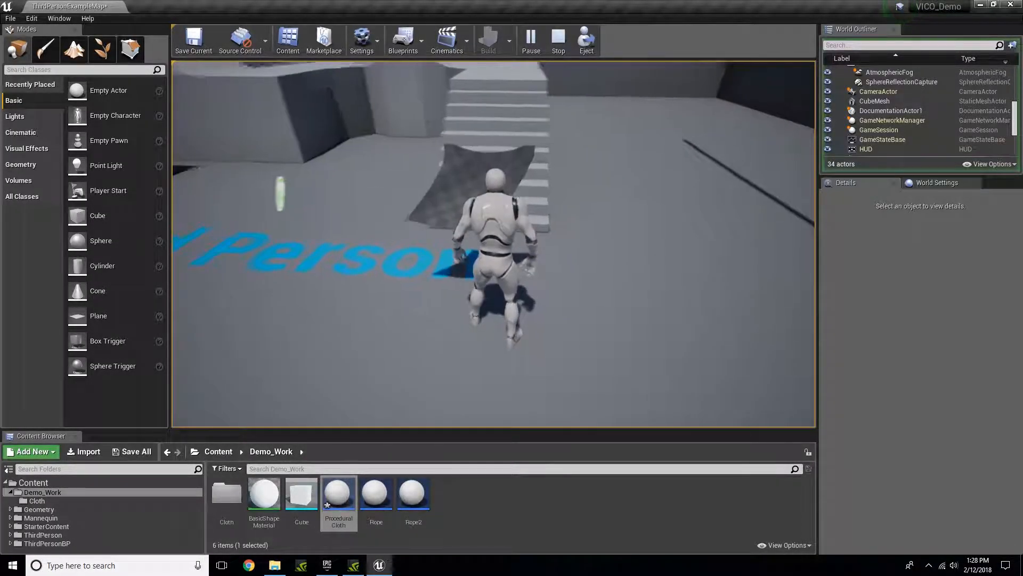
key(s)
key(w)
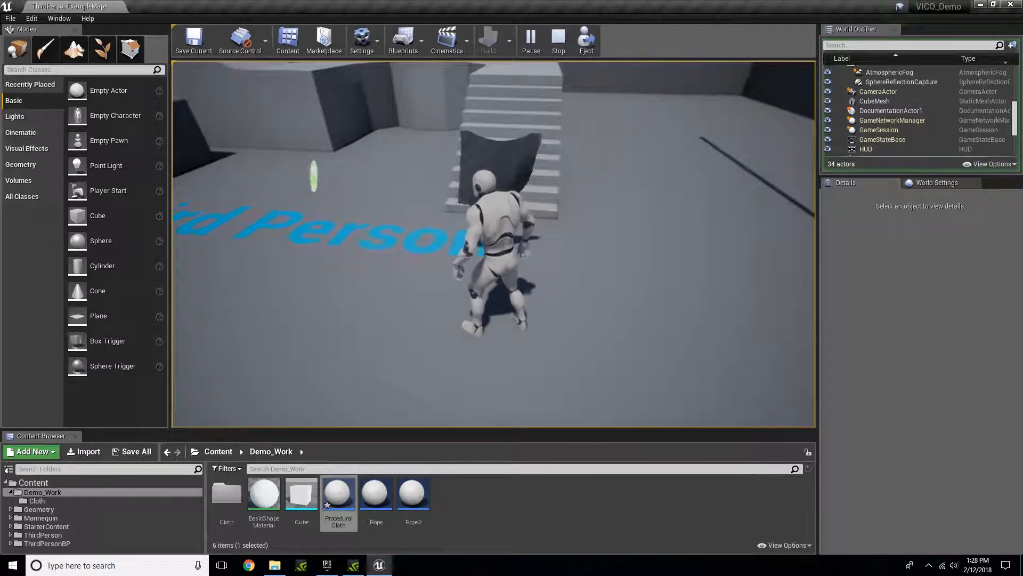
key(s)
key(d)
key(Escape)
Step: Reopen the ProceduralCloth Blueprint, show its component viewport and select the cloth component
mouse_move(493, 244)
right_down()
mouse_move(456, 229)
mouse_move(496, 229)
right_up()
key(d)
key(w)
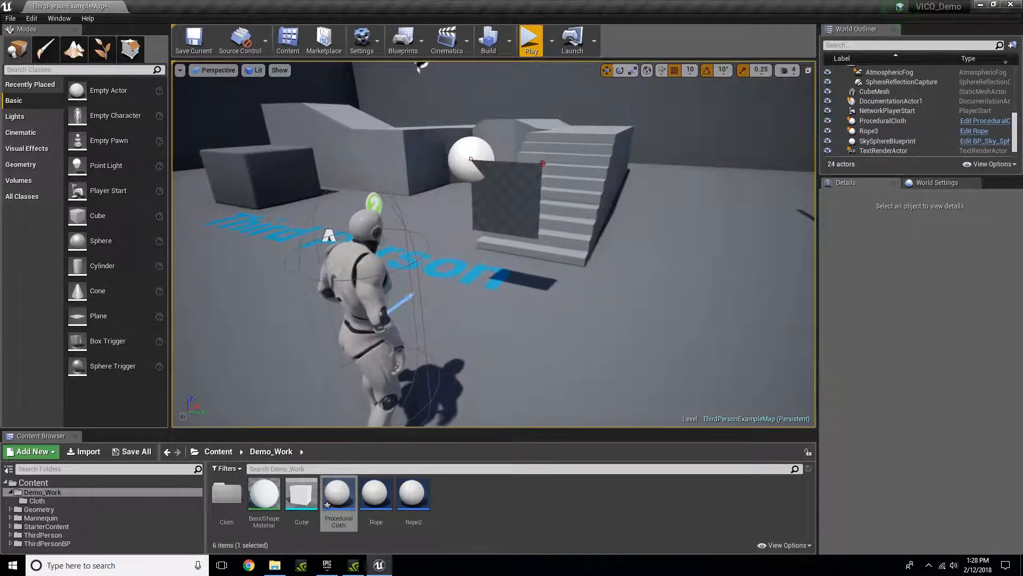
double_click(338, 494)
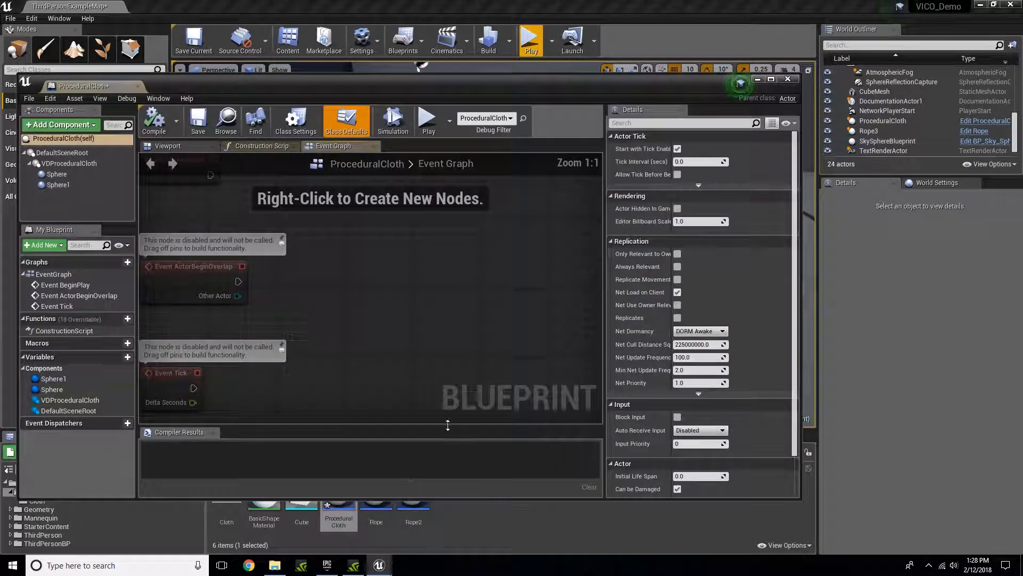
click(176, 146)
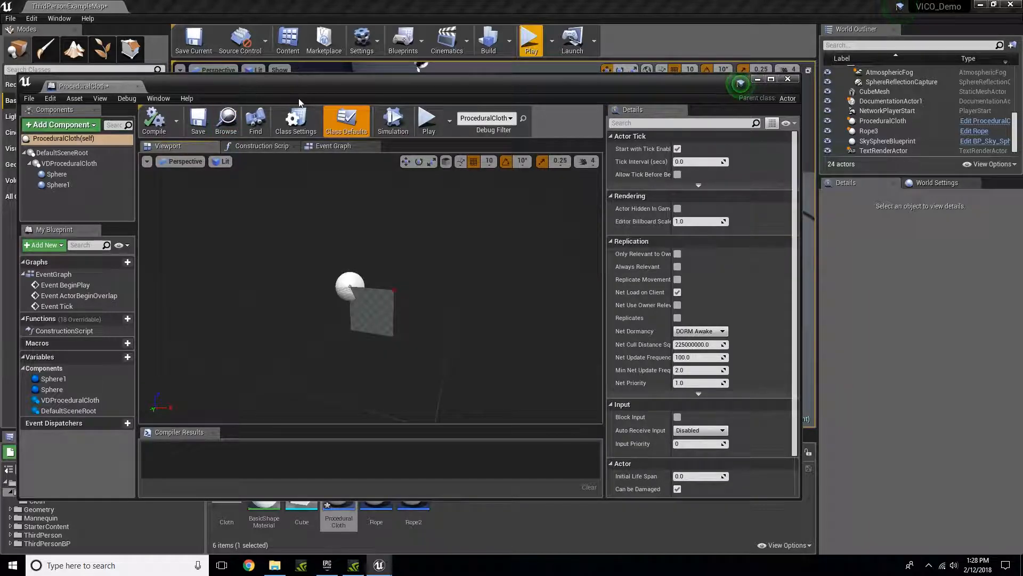
drag(299, 103, 483, 114)
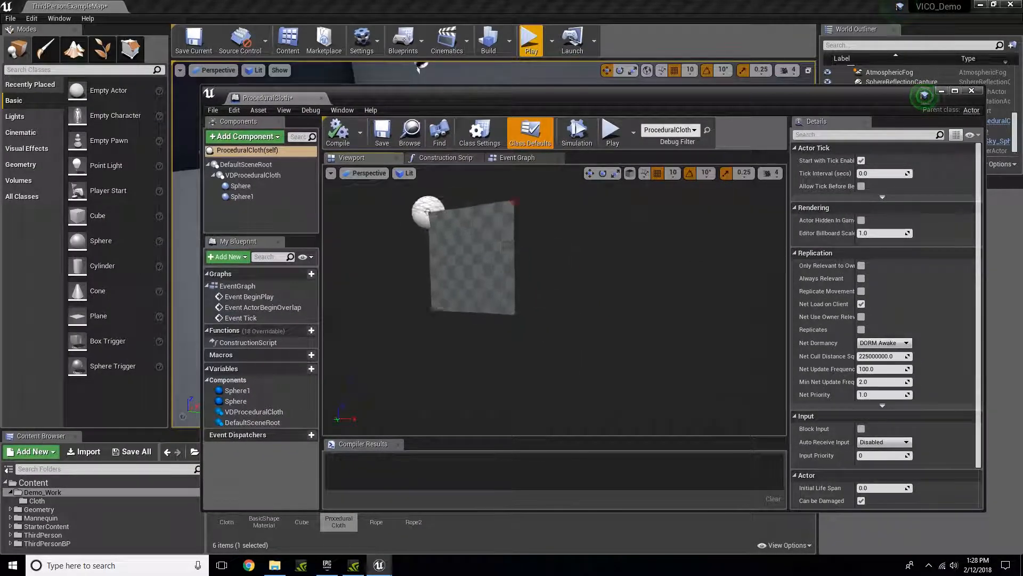
click(426, 214)
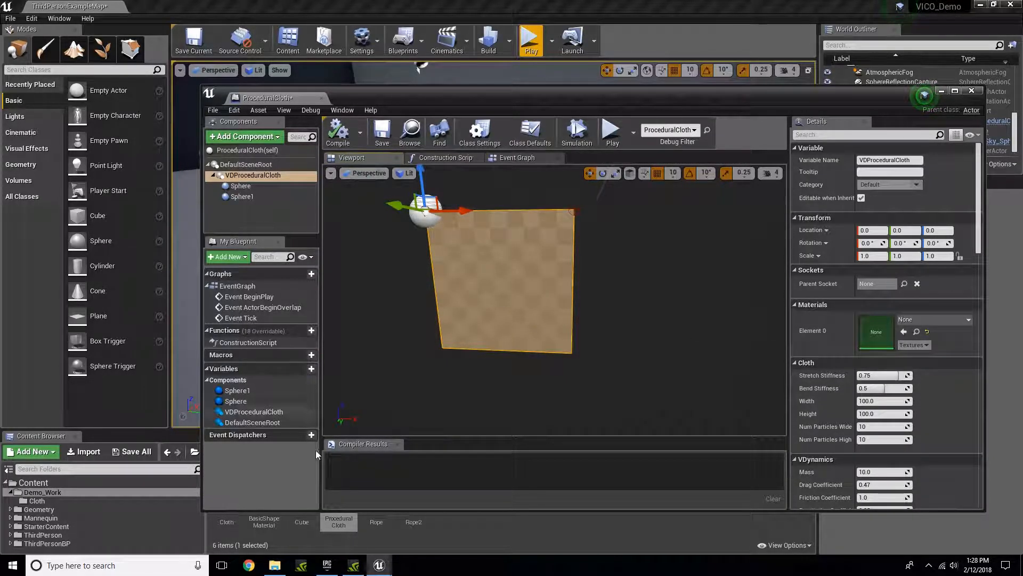
Step: Assign the cloth_Mat material from the Demo_Work Cloth folder to Element 0 of the VDProceduralCloth component and compile the Blueprint
click(37, 500)
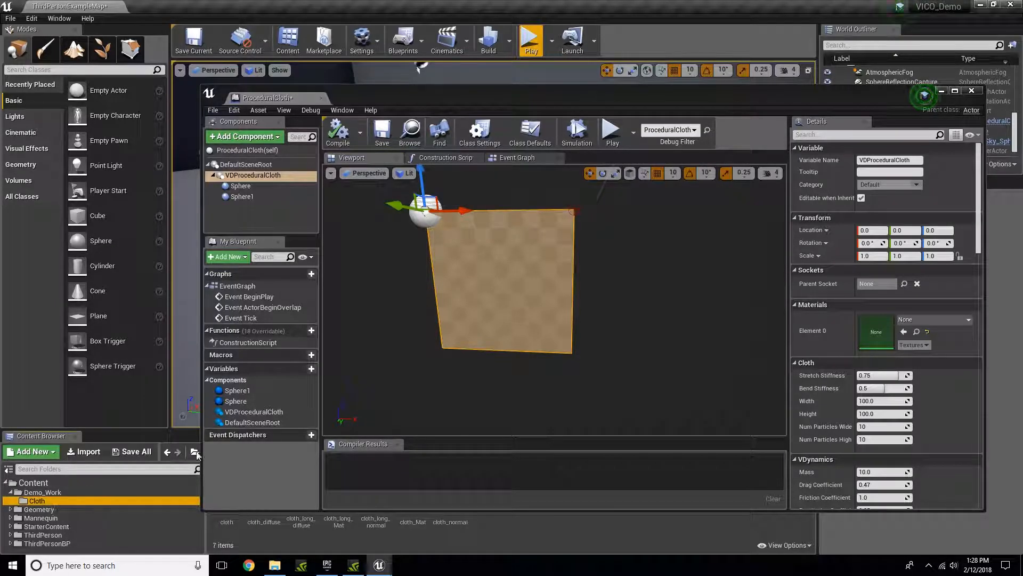
drag(469, 94, 430, 35)
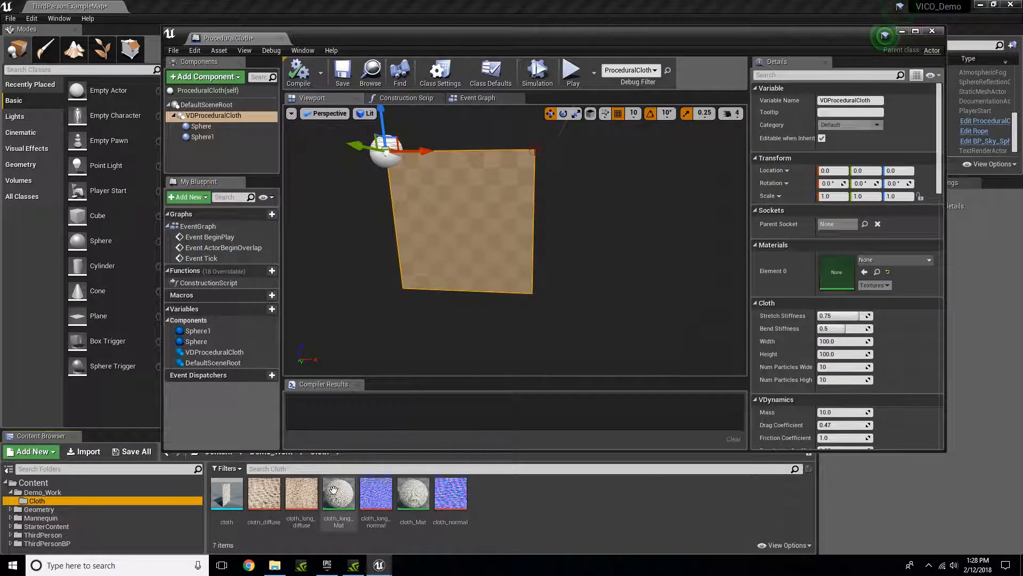
click(413, 493)
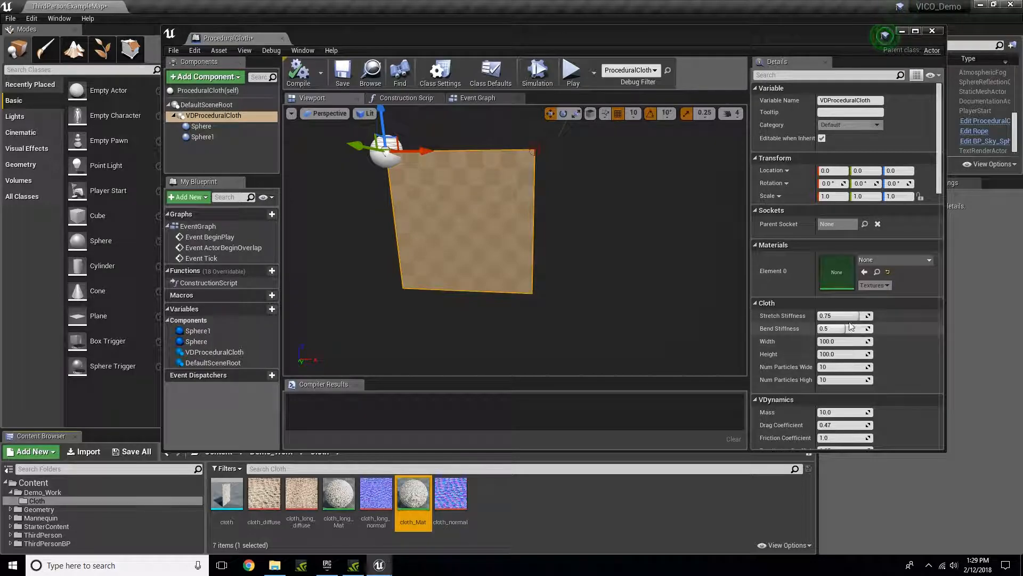
click(864, 272)
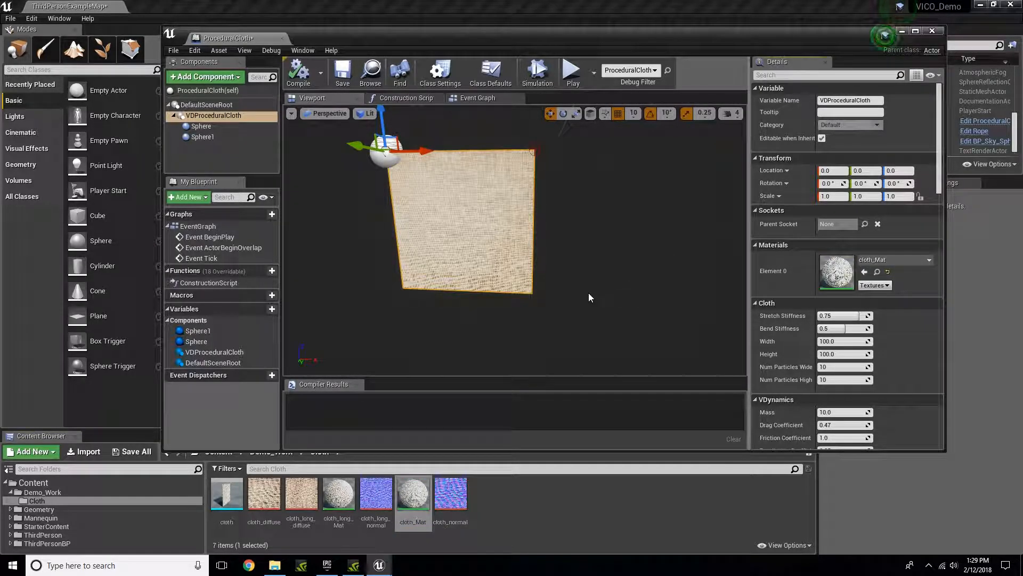
right_drag(552, 313, 608, 320)
click(299, 72)
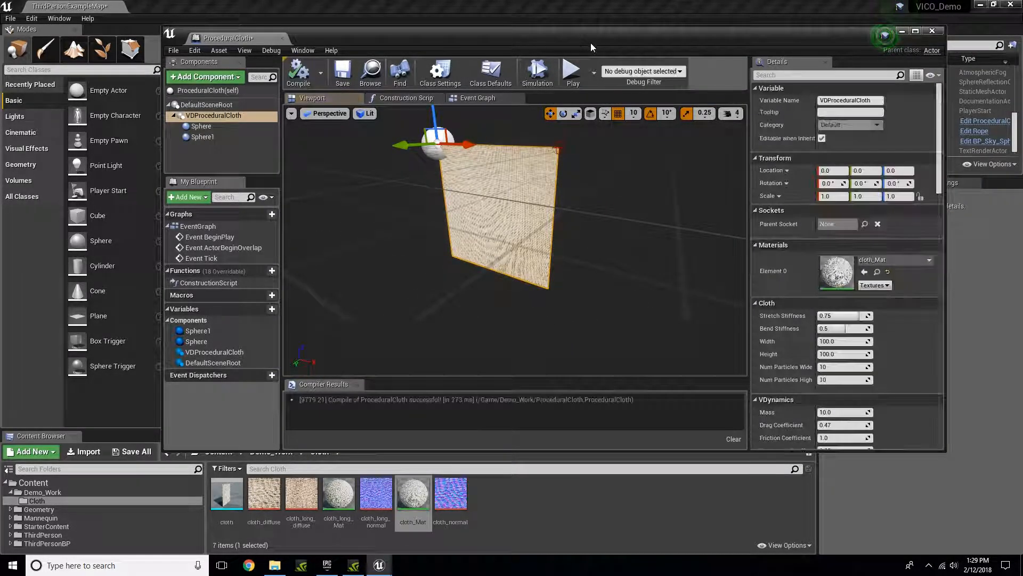
Step: Close the Blueprint and raise the ProceduralCloth actor in the level to a Z location of 360
drag(595, 40, 515, 86)
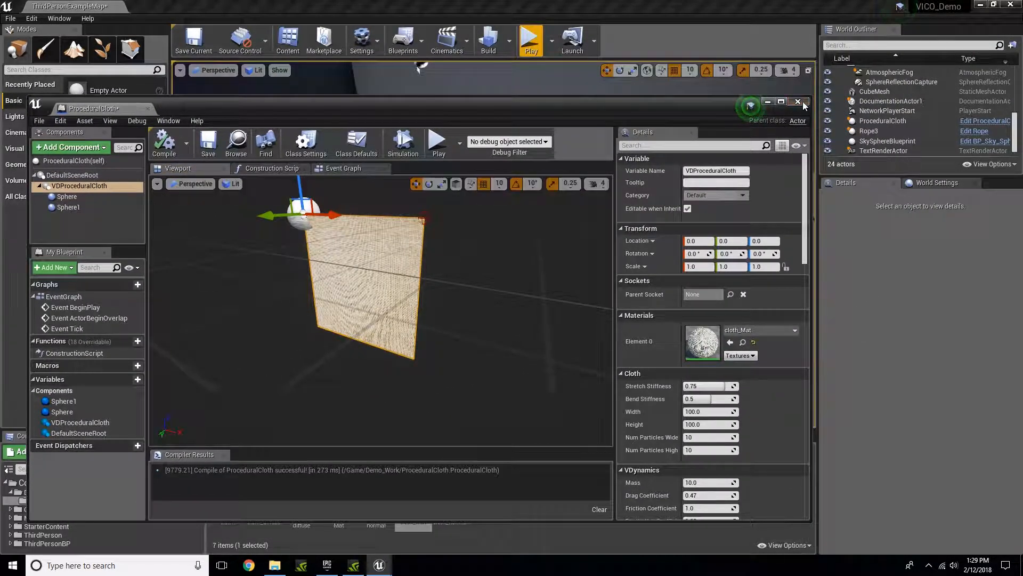
click(803, 101)
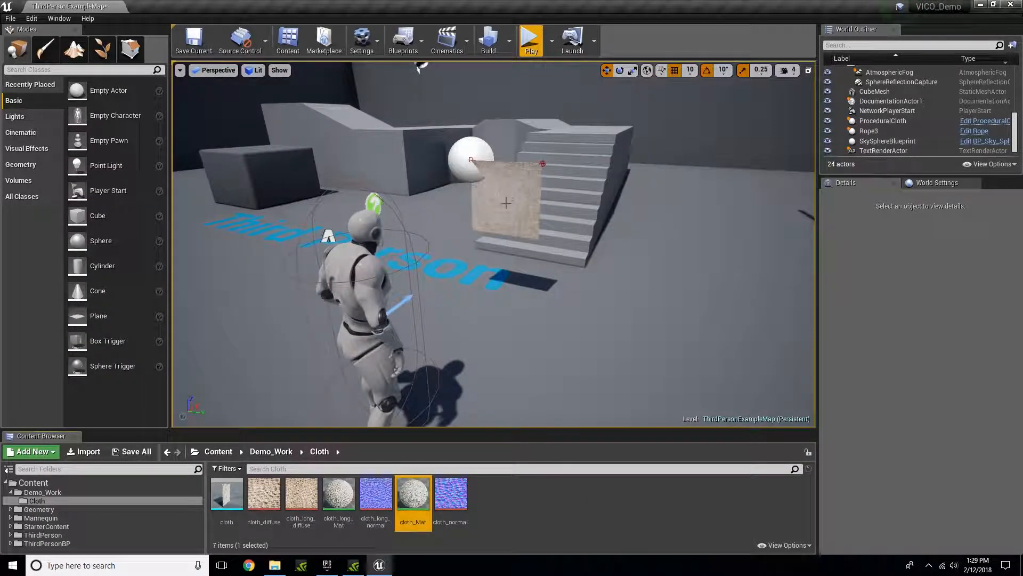
click(471, 159)
drag(470, 118, 469, 91)
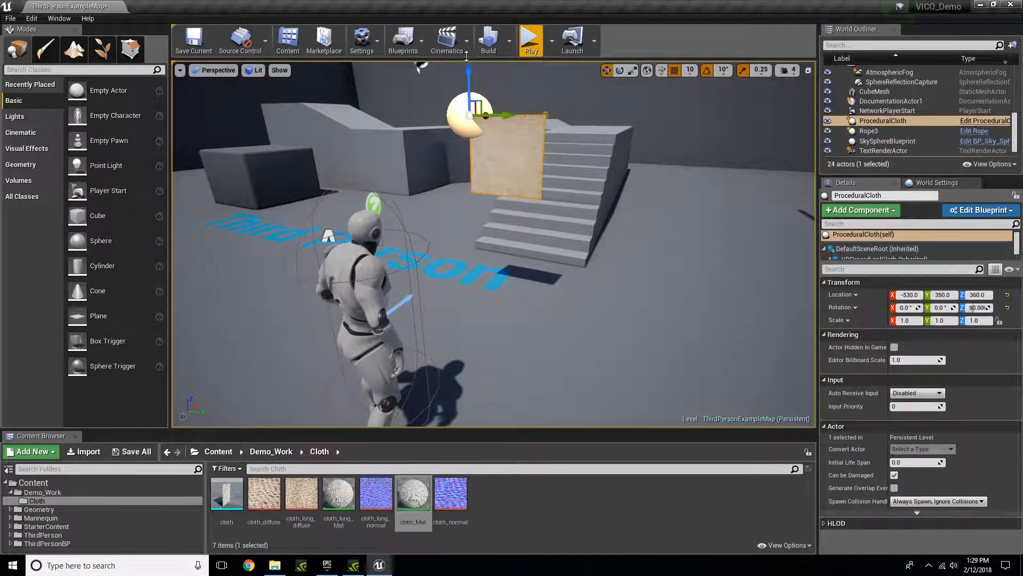
Step: Play the level and run the character back and forth through the raised, textured cloth to test its simulation
click(531, 40)
key(w)
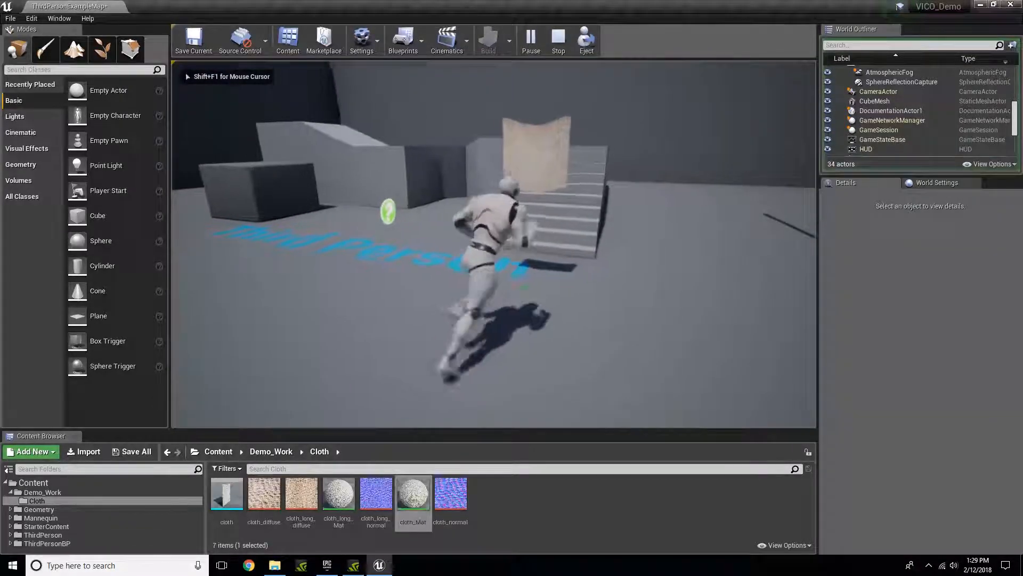
key(w)
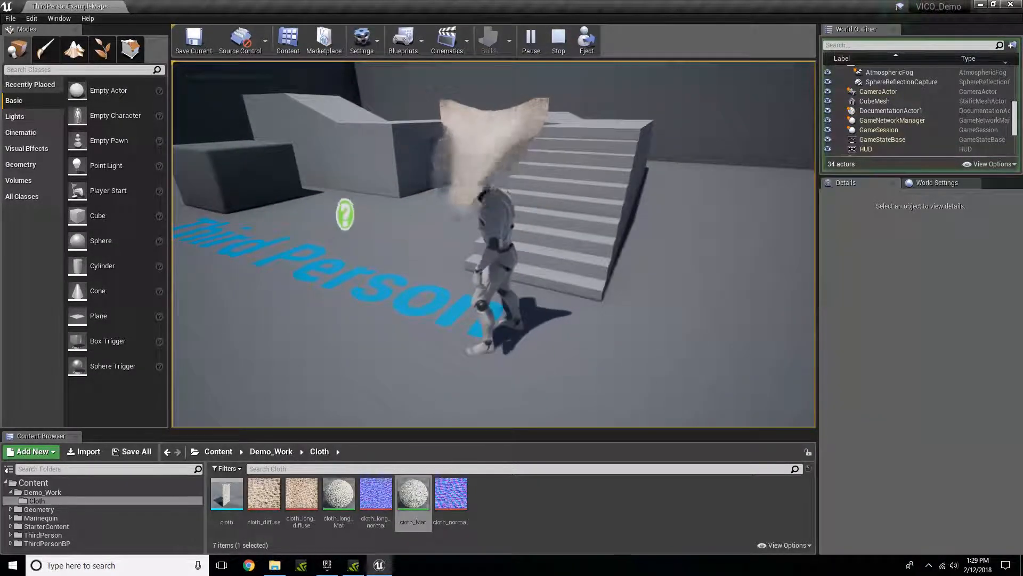
key(d)
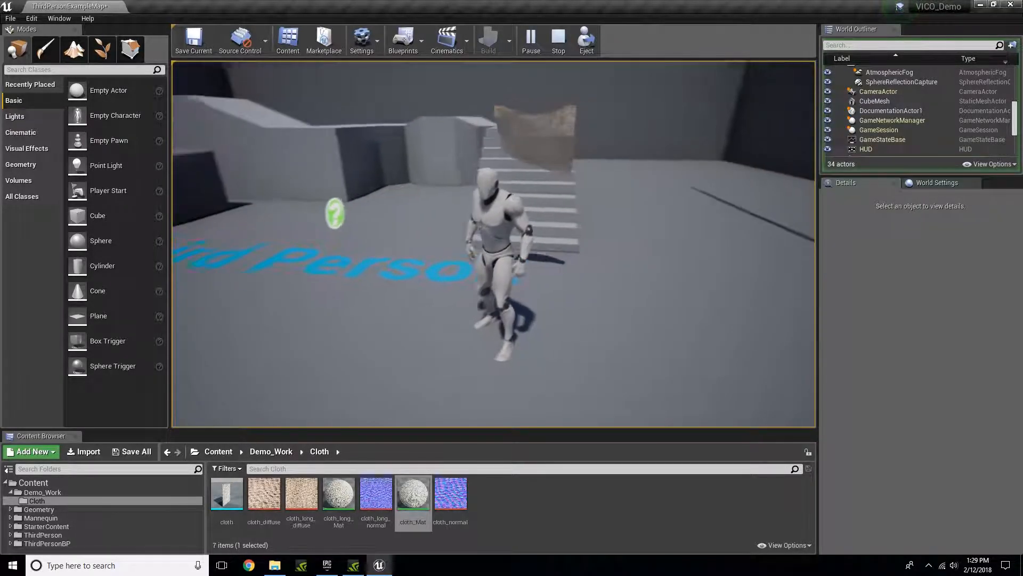
key(w)
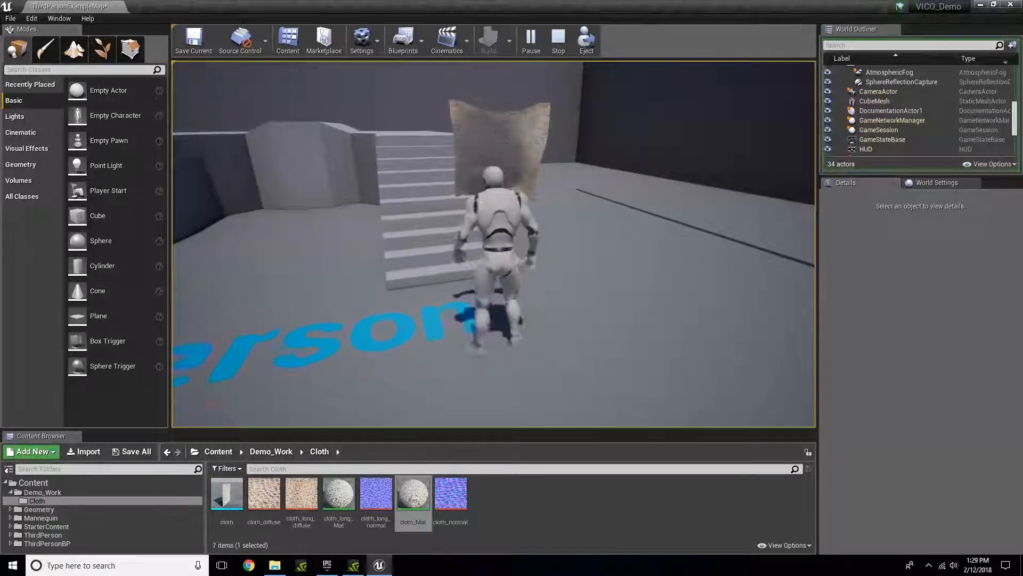
key(a)
key(d)
key(s)
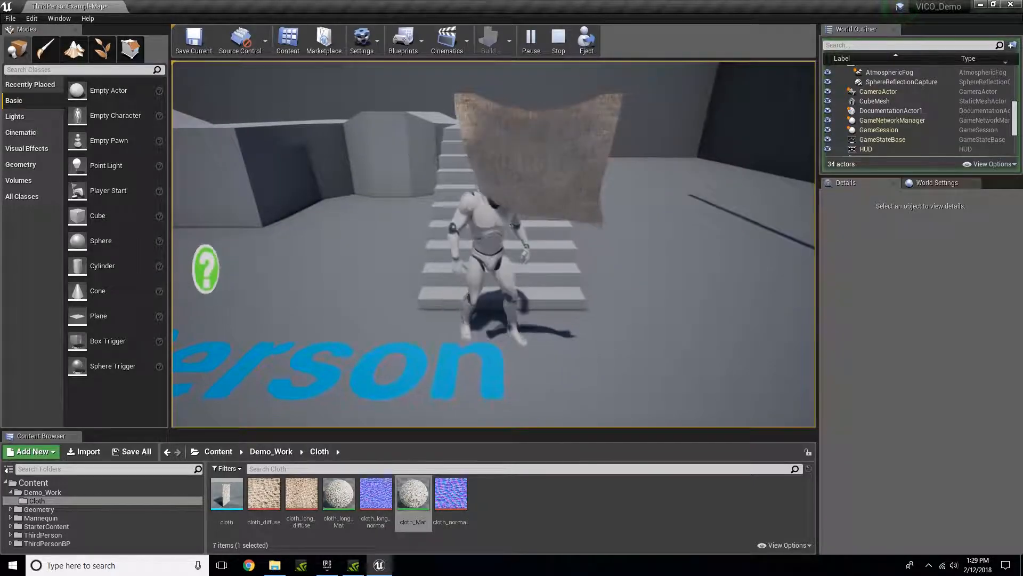
key(a)
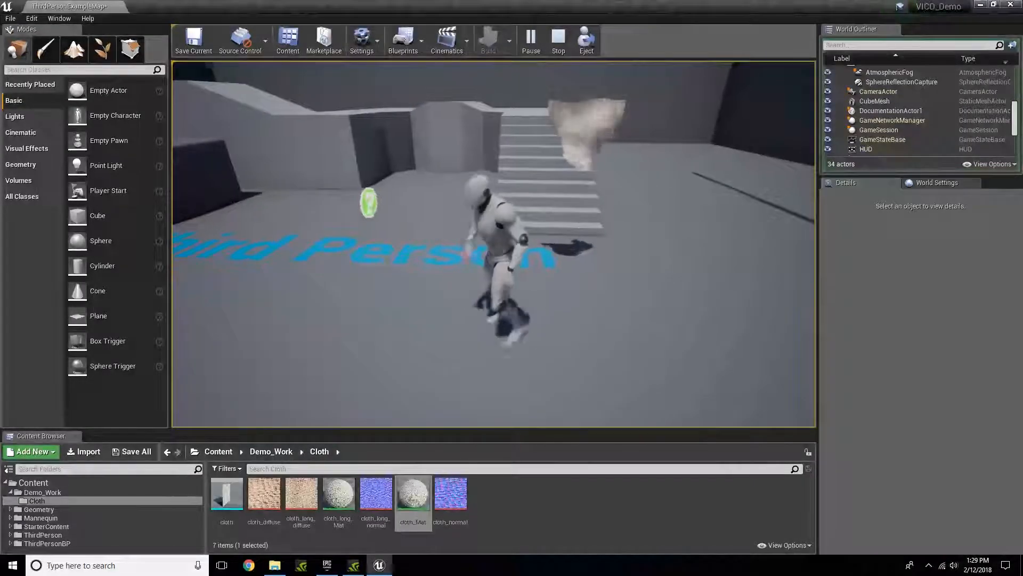
key(w)
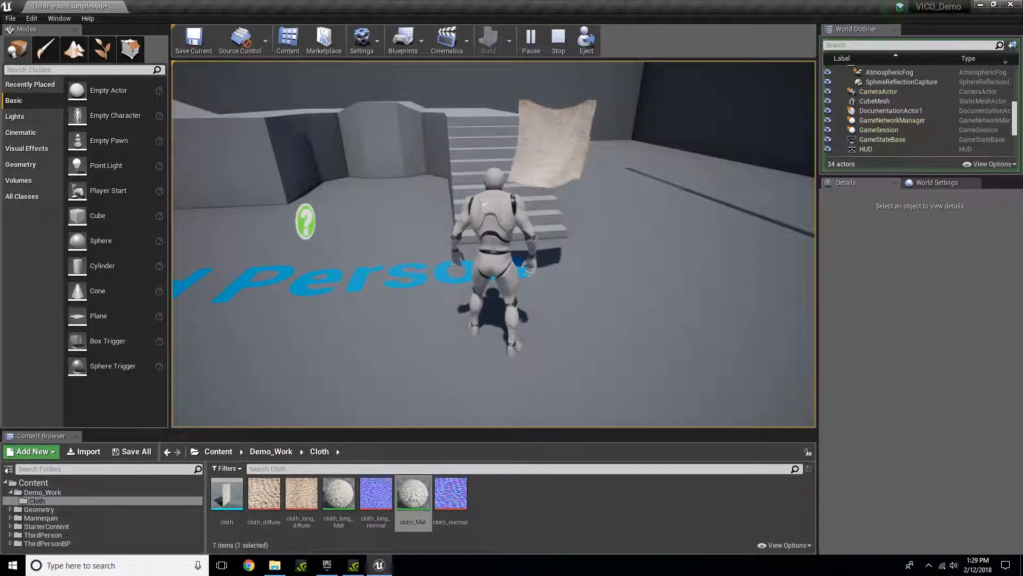